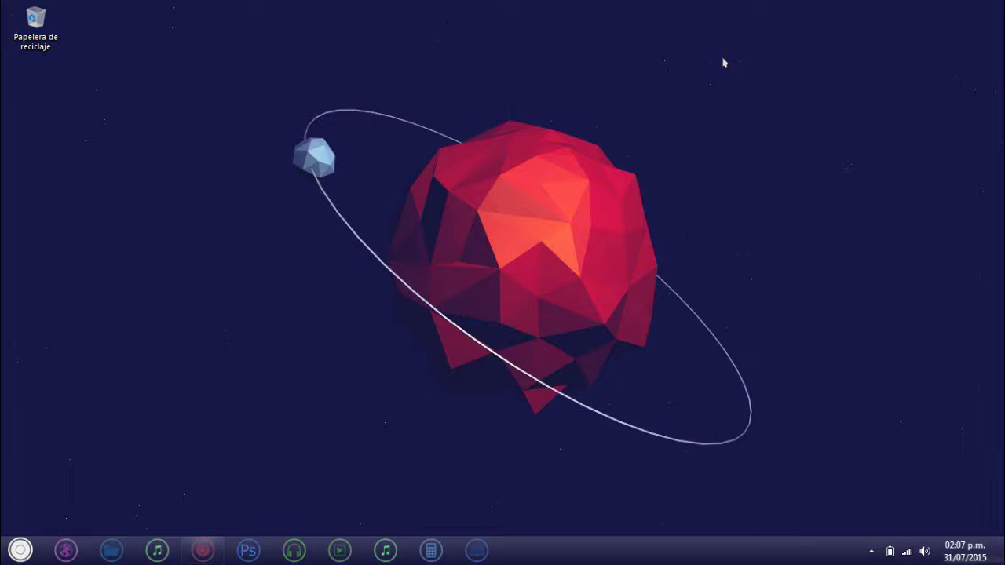
View the computer's system properties to check whether the operating system is 32-bit or 64-bit, and close them
click(21, 549)
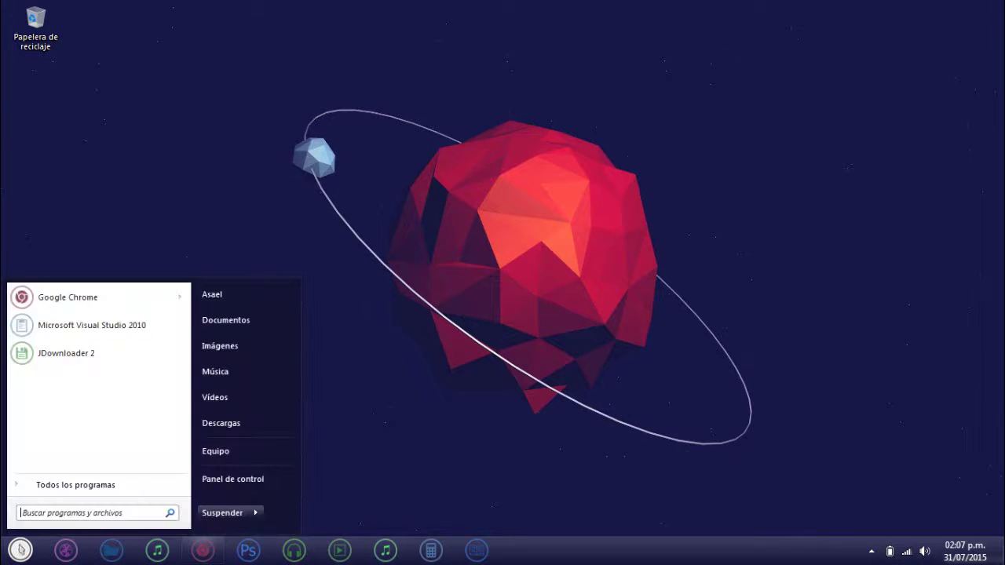
right_click(288, 459)
click(293, 449)
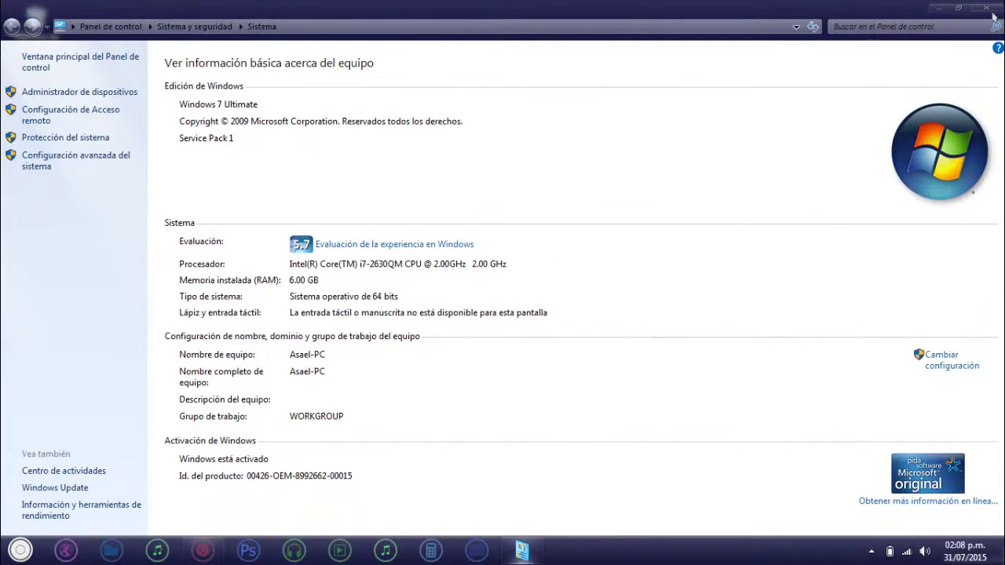
click(993, 12)
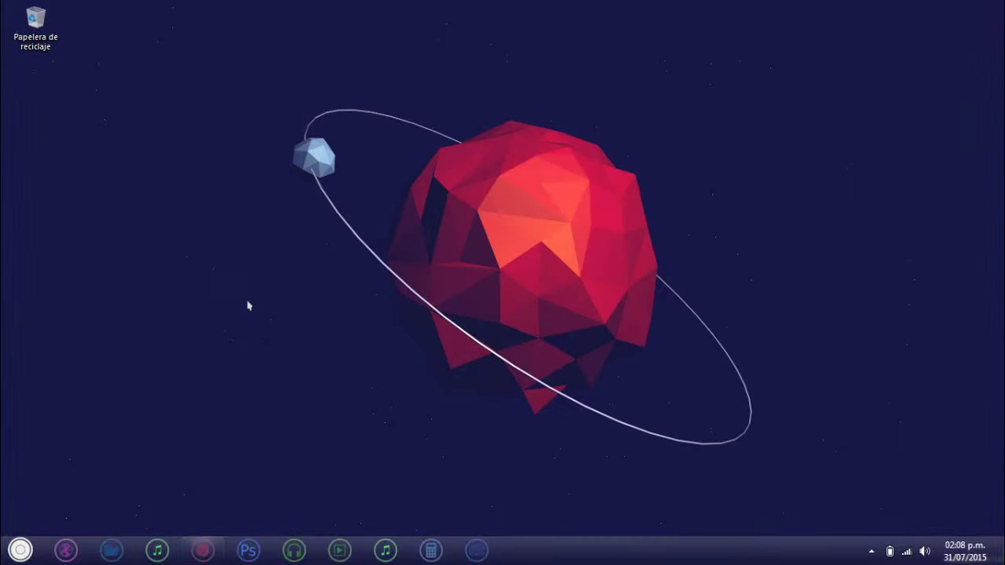
Switch to Google Chrome and search the web for "windows 10 iso download"
click(206, 551)
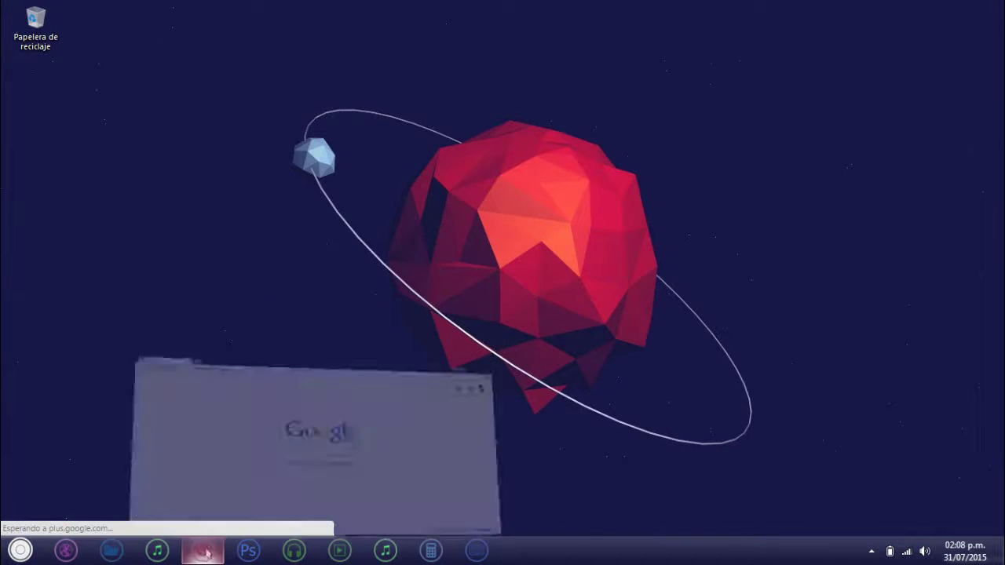
click(270, 33)
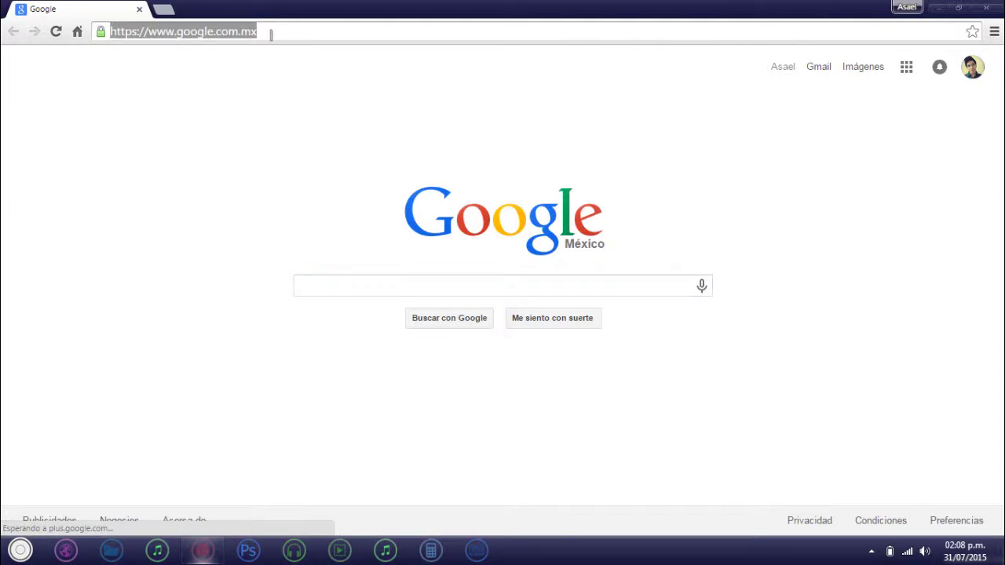
text(windows)
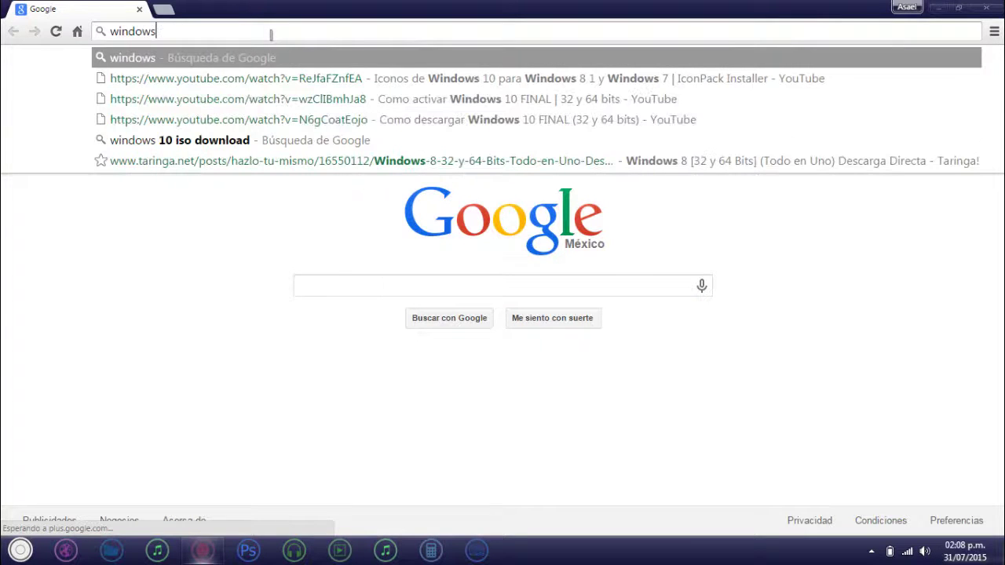
text( 10 i)
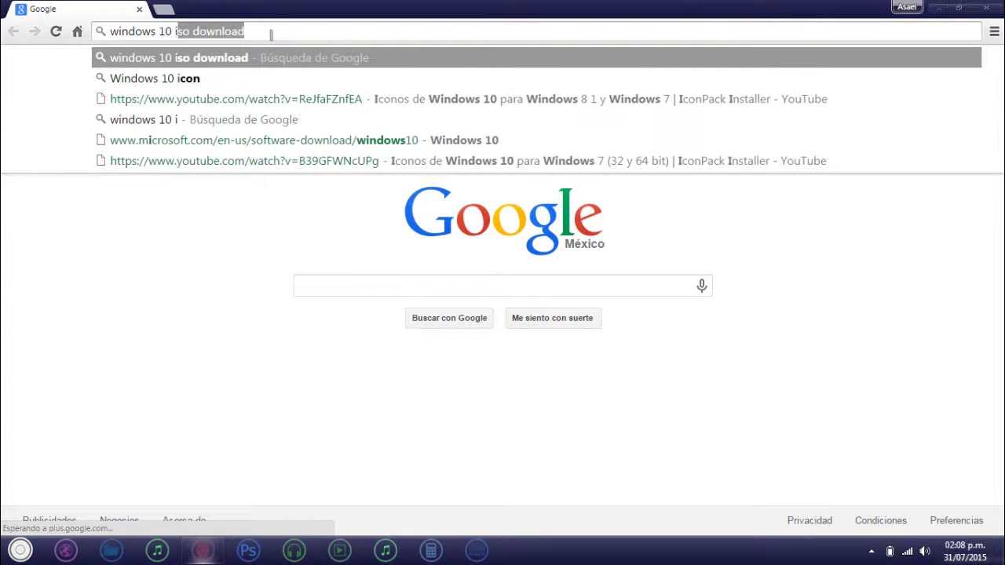
key(Return)
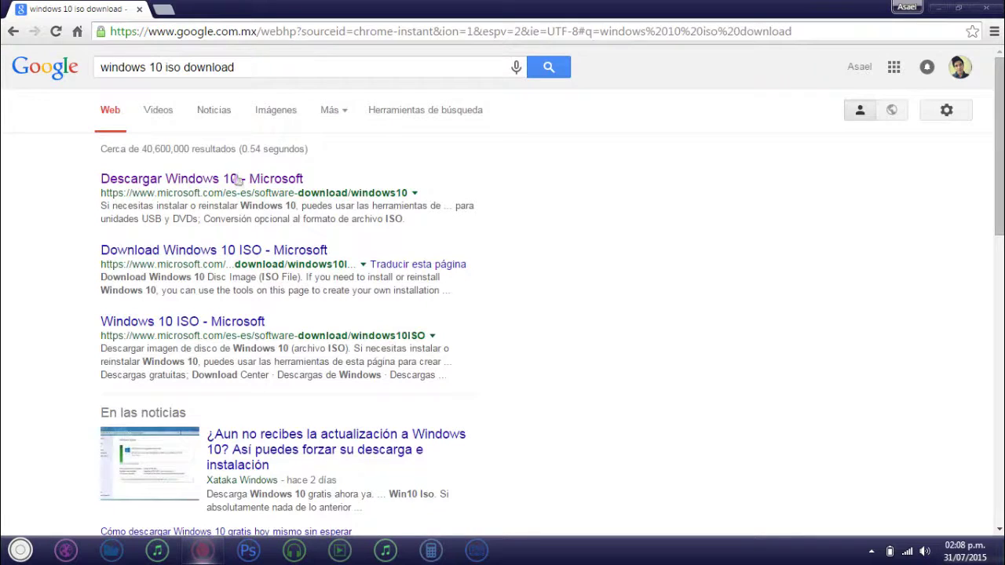
Download the 64-bit media creation tool from Microsoft's Descargar Windows 10 page, accepting the duplicate download option that shows the completed file
click(238, 180)
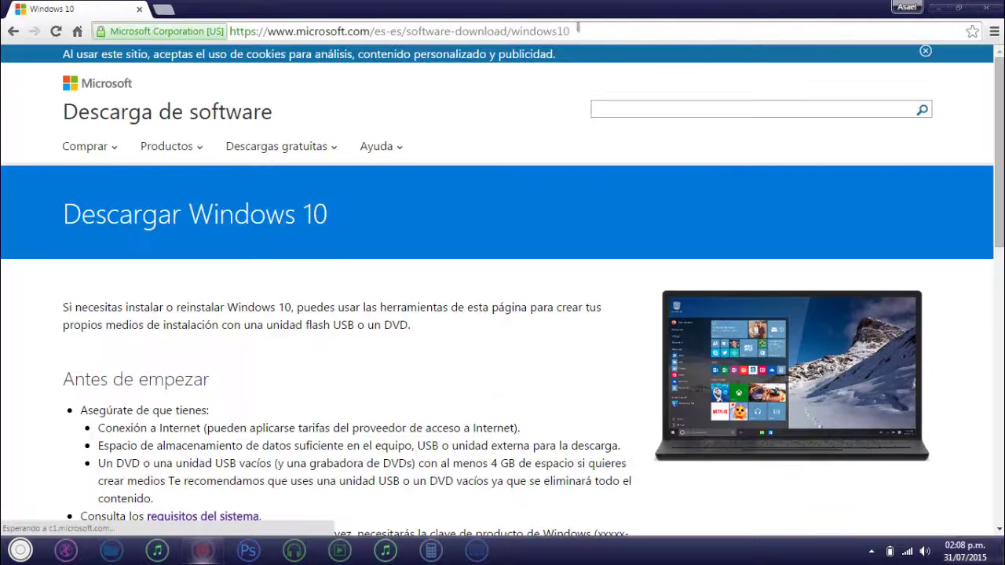
scroll(231, 202, down, 3)
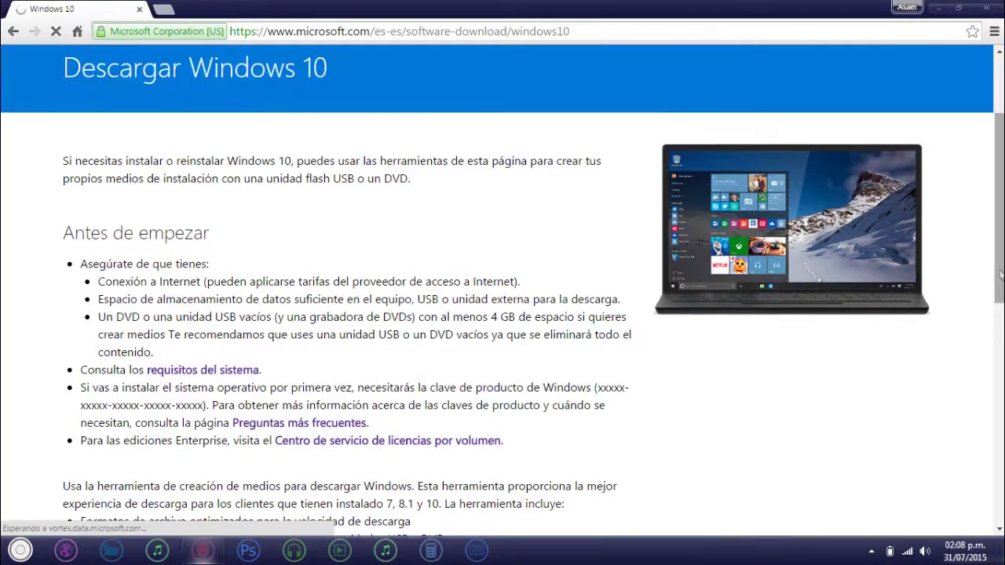
scroll(996, 249, down, 5)
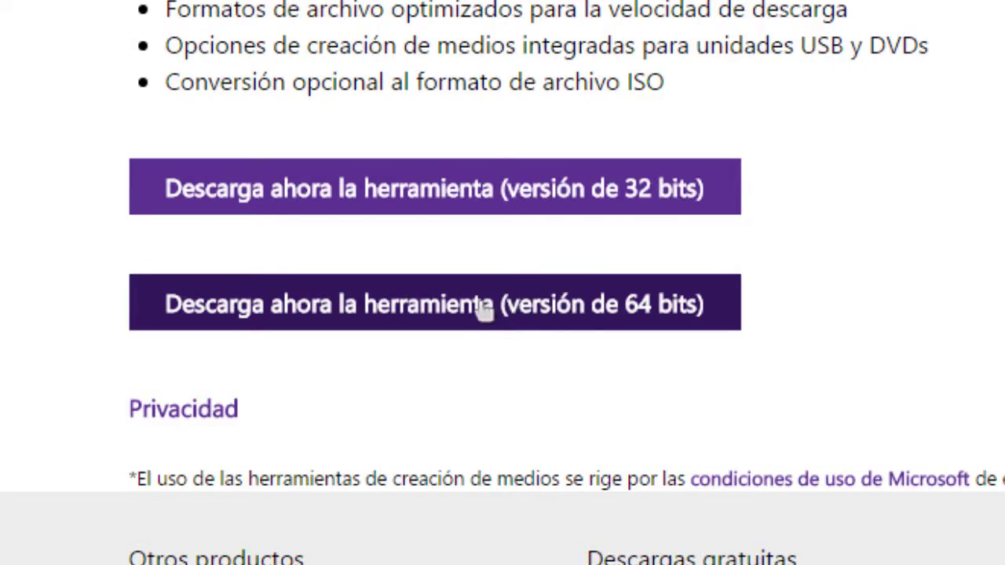
click(392, 289)
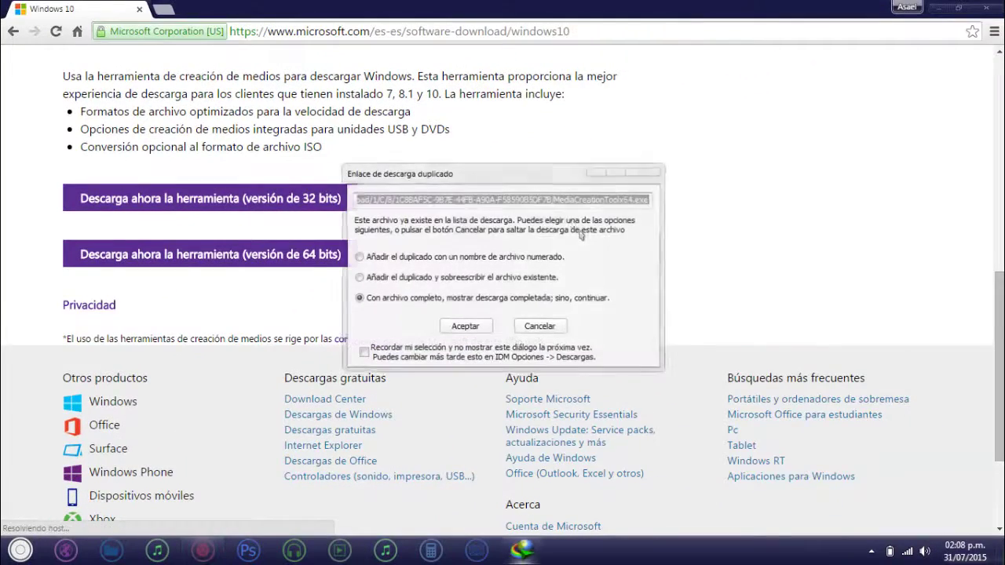
click(473, 329)
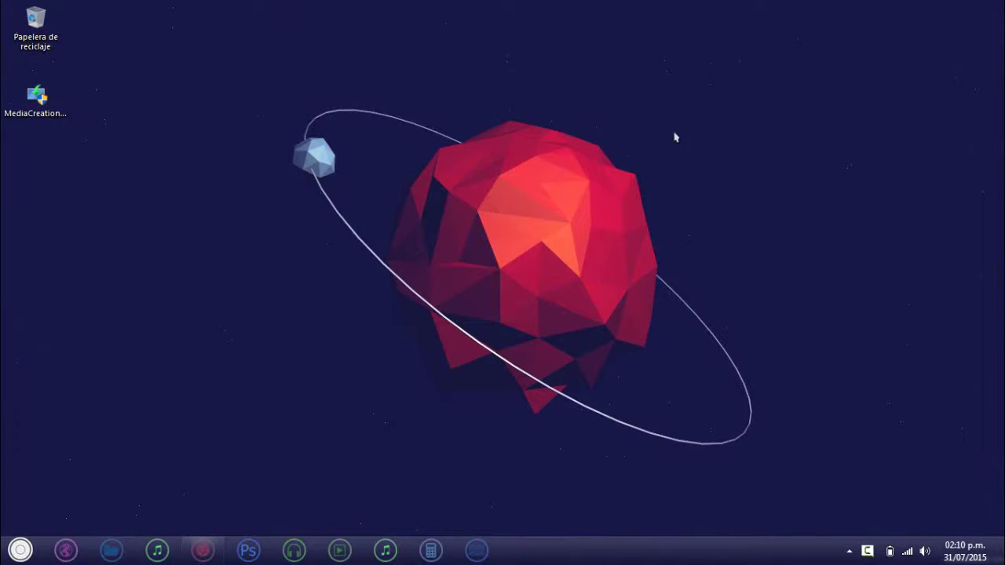
Run MediaCreationToolx64 from the desktop as administrator and choose to create installation media for another PC
drag(39, 111, 183, 189)
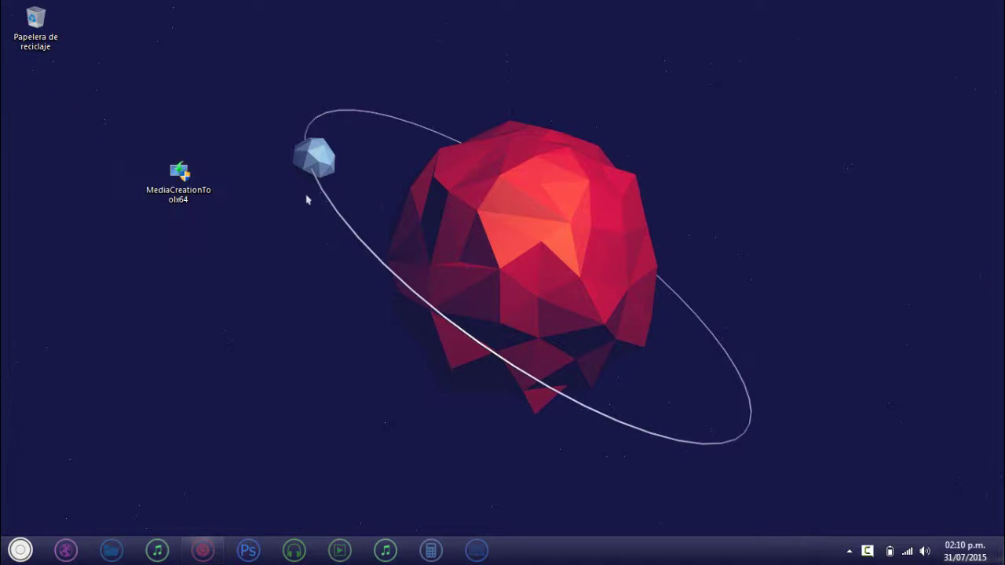
click(181, 185)
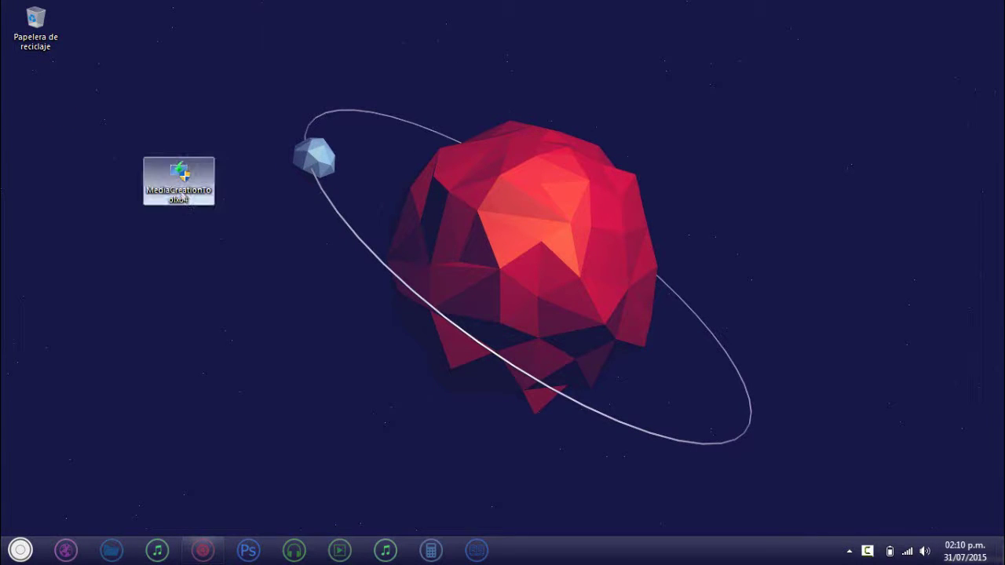
right_click(181, 179)
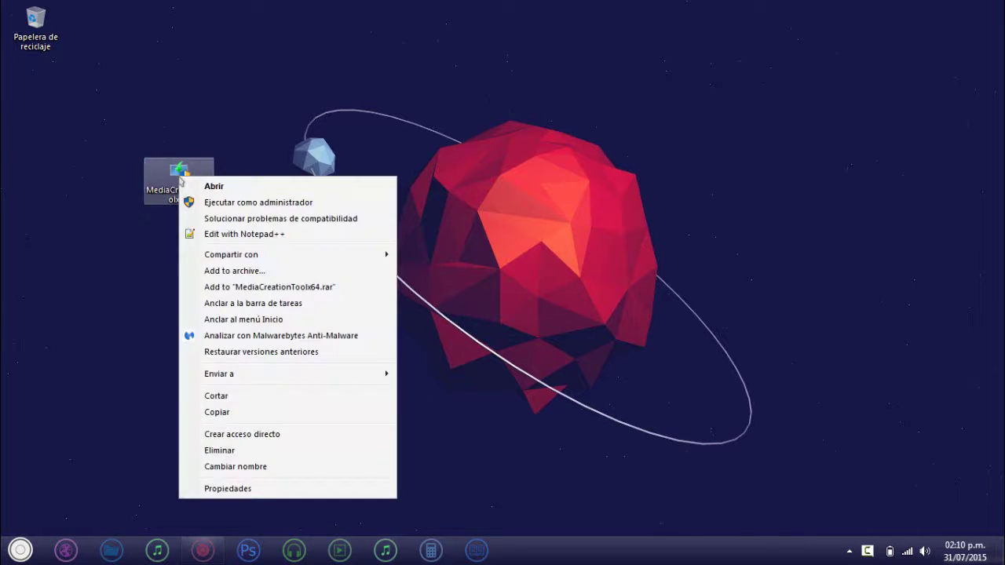
click(212, 203)
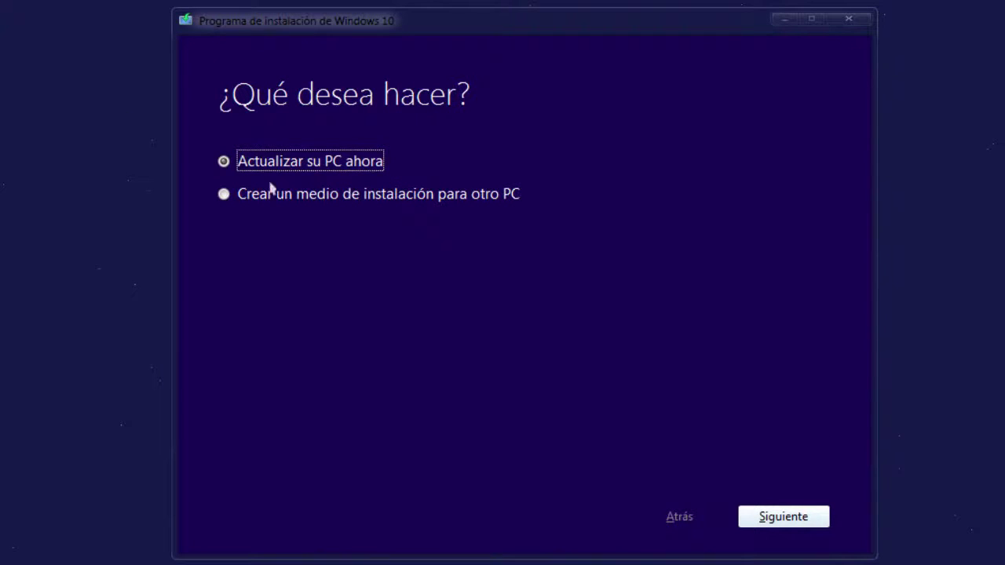
click(224, 195)
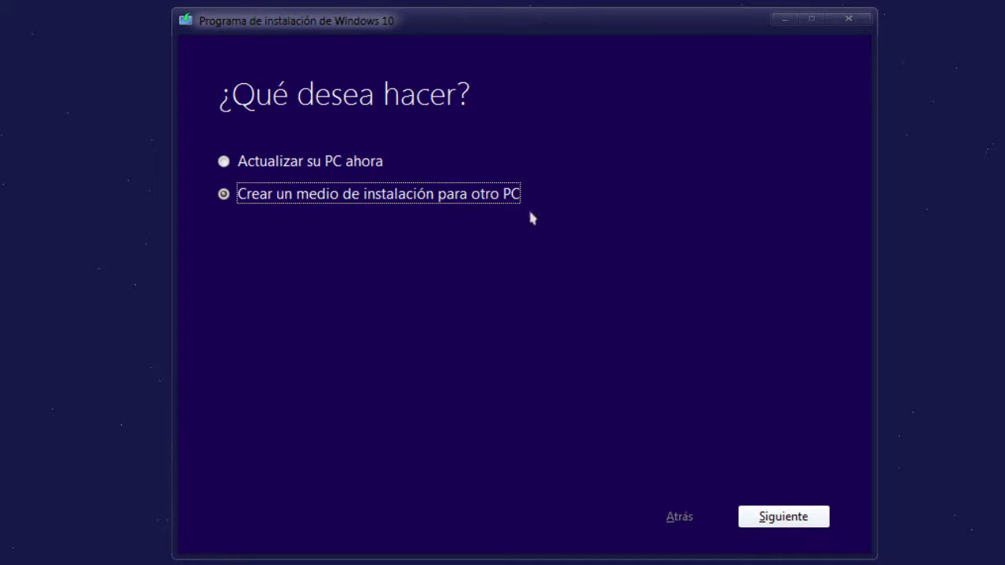
click(778, 520)
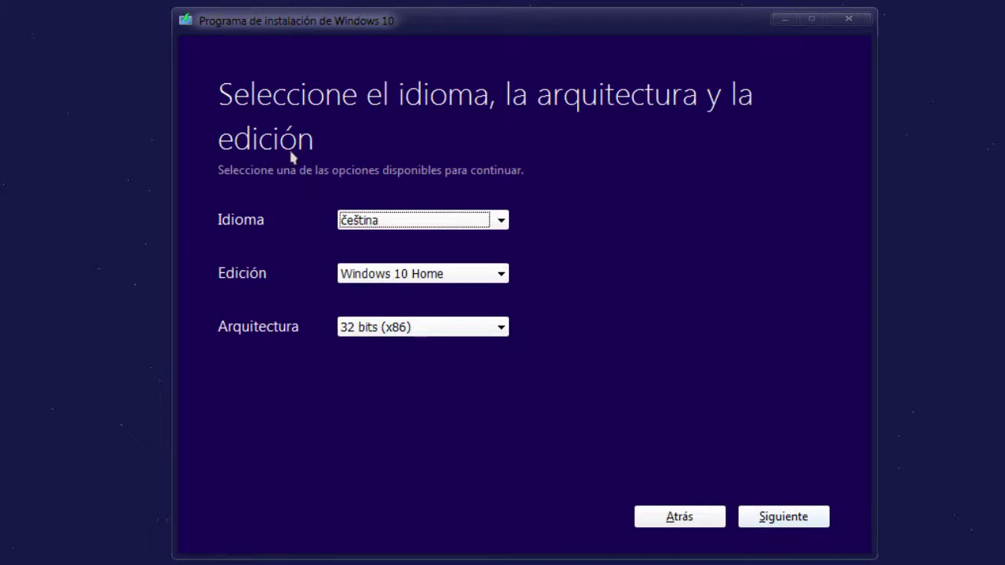
Set the installation media to language español, edition Windows 10 Pro and architecture 64 bits (x64), and continue
click(375, 223)
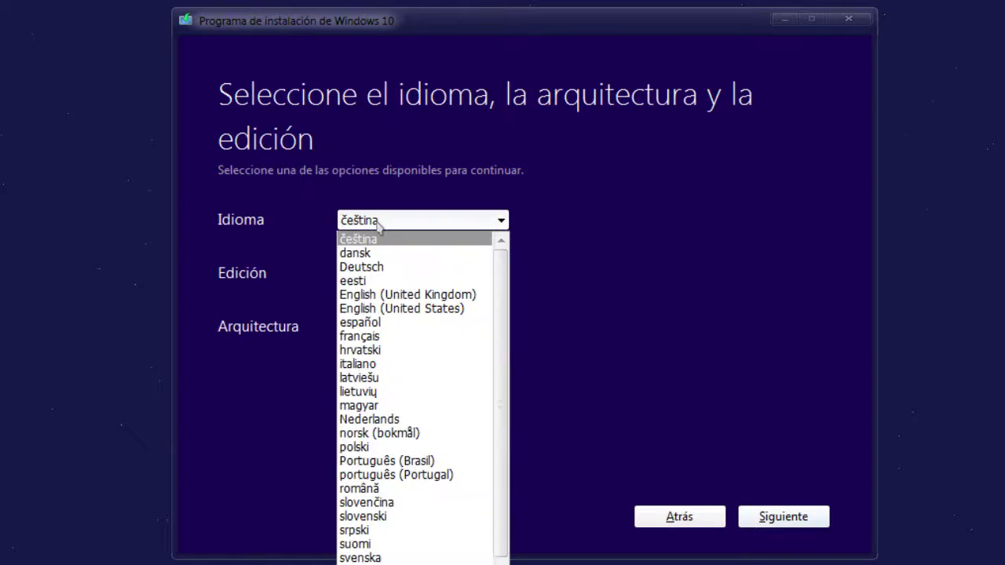
click(388, 322)
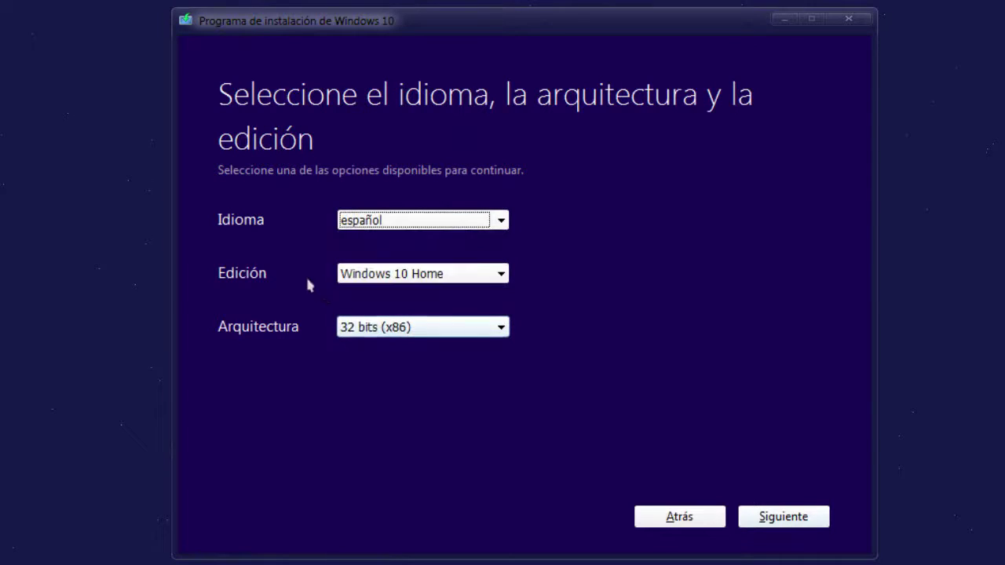
click(431, 276)
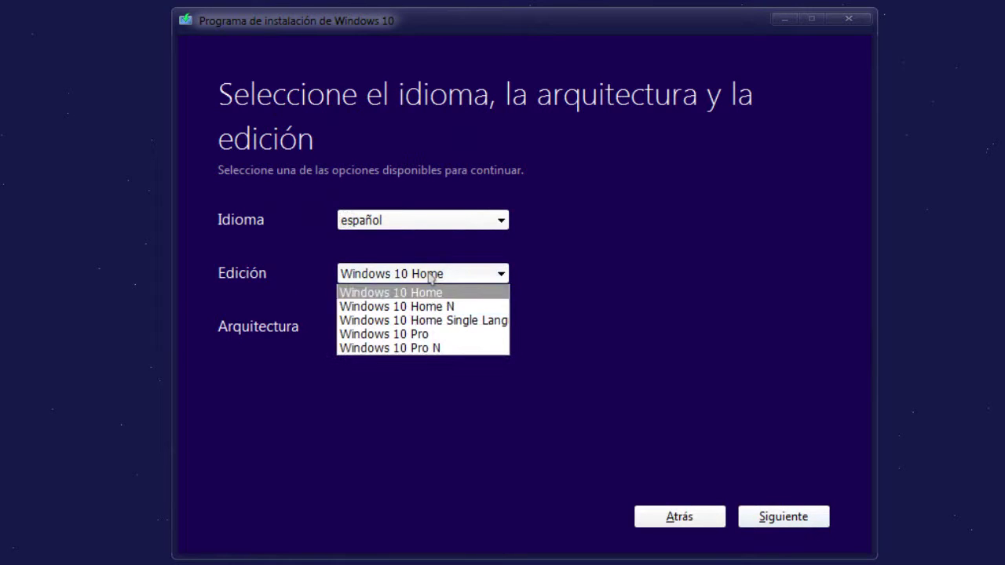
click(416, 334)
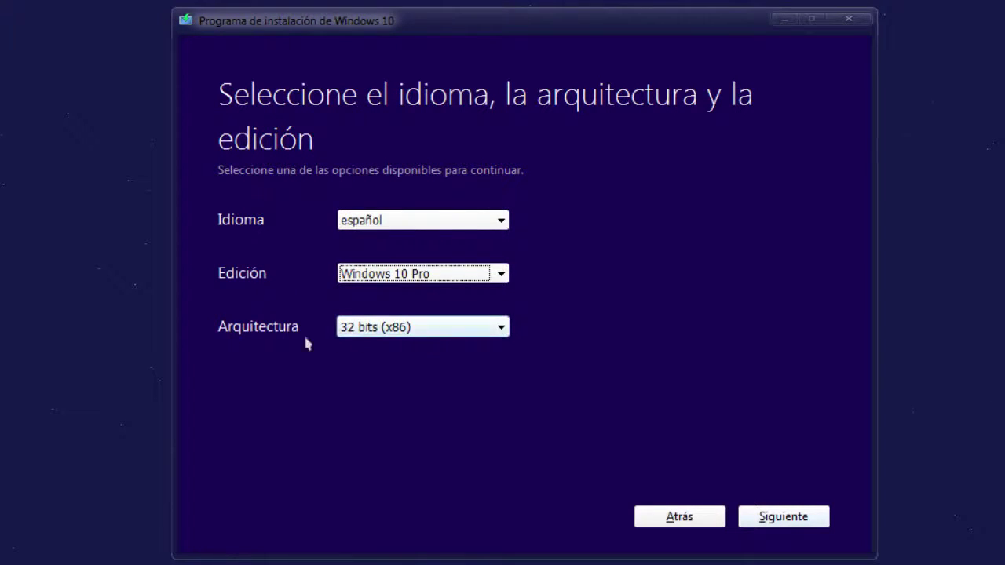
click(379, 332)
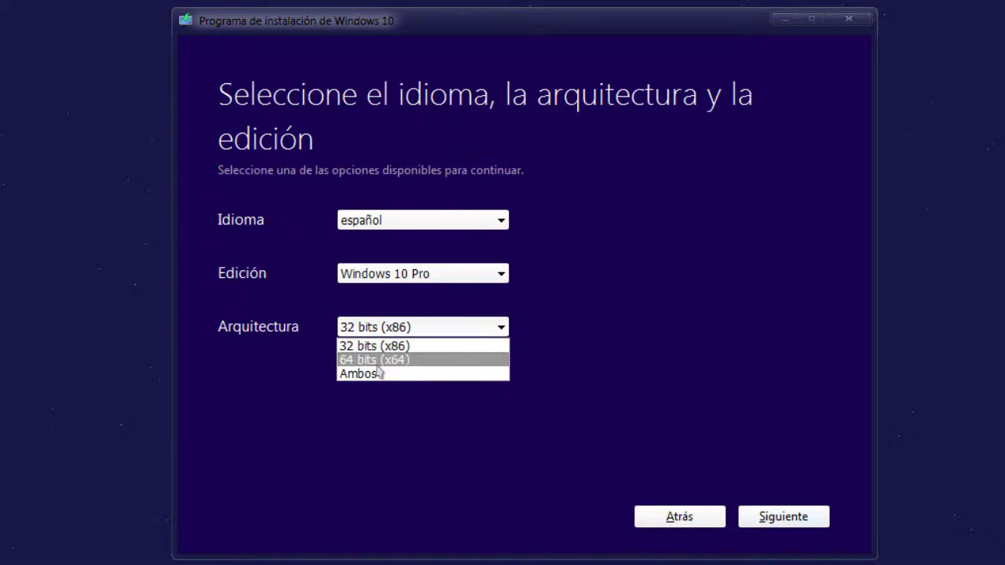
click(361, 361)
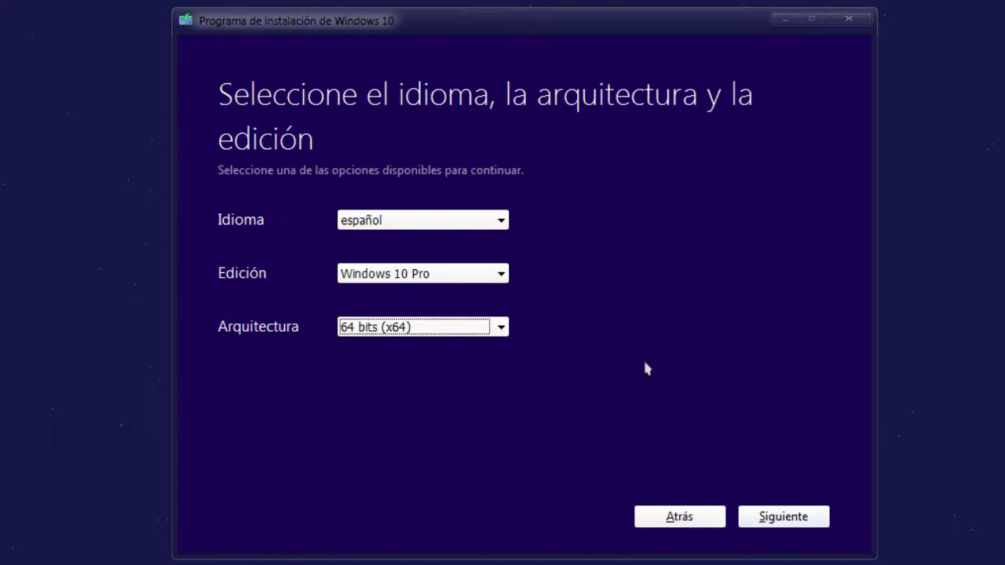
click(766, 518)
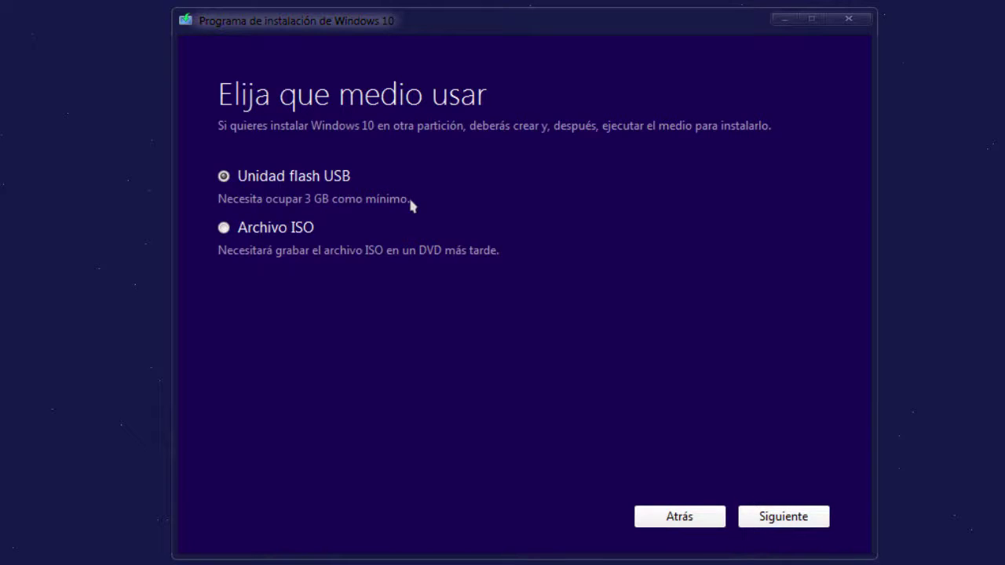
Create the installation media on the USB flash drive E: and finish the Windows 10 setup wizard
click(770, 523)
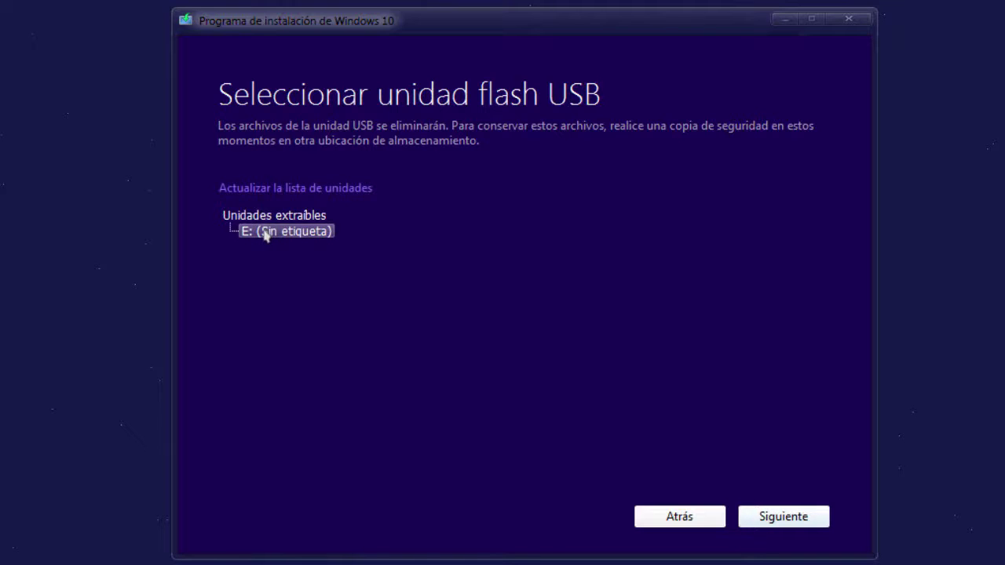
click(782, 520)
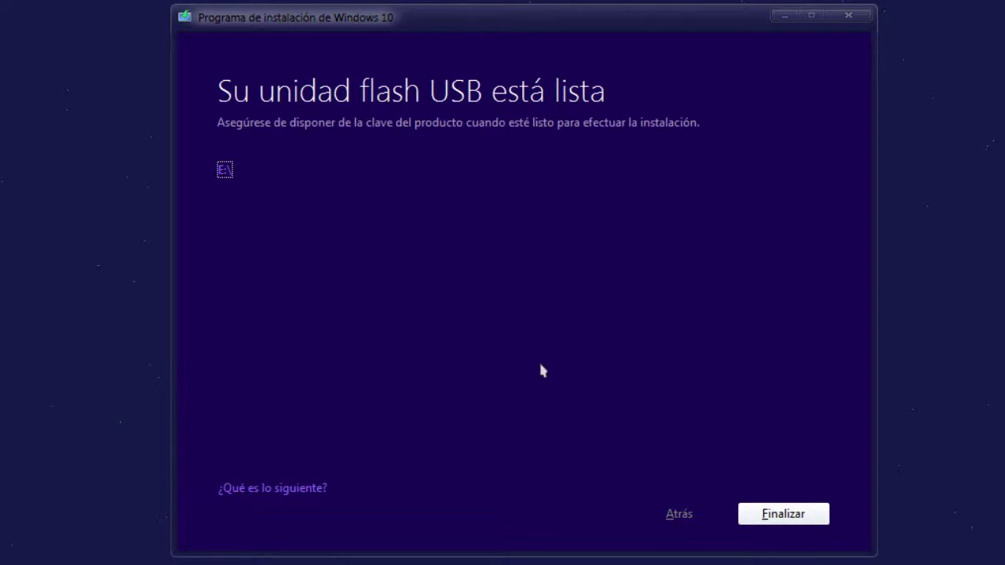
click(775, 520)
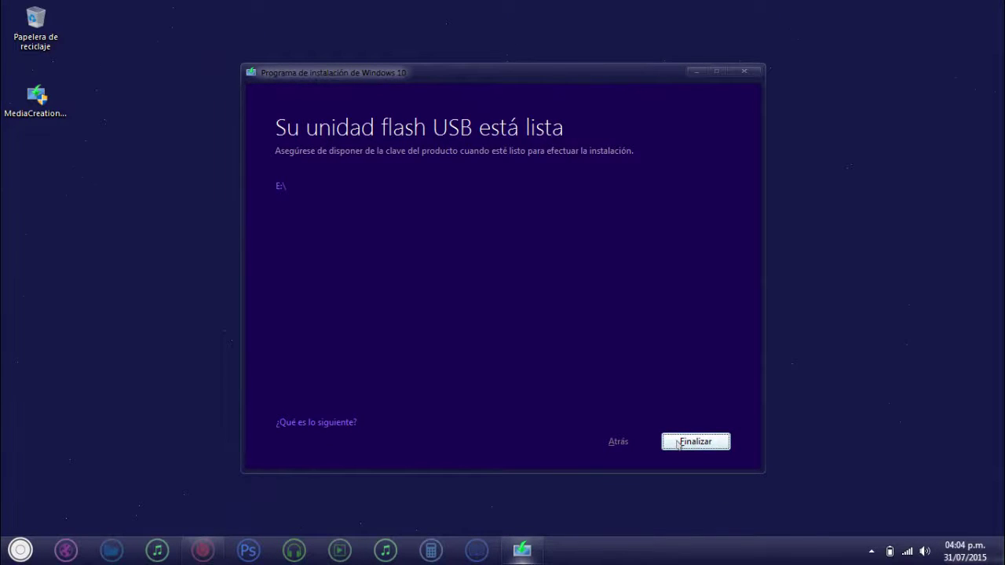
click(694, 442)
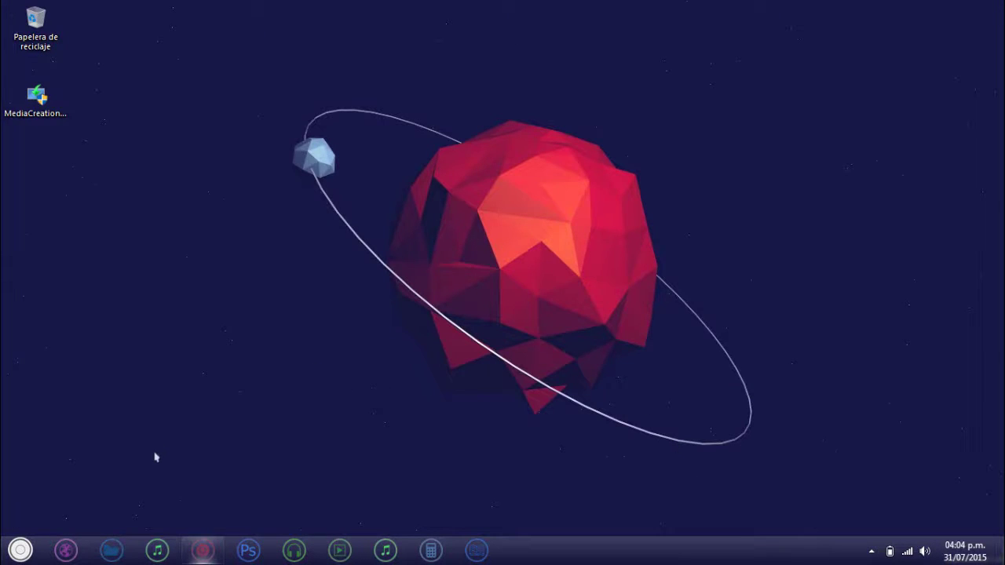
Examine the installation files on the ESD-USB (E:) drive in the file explorer and close the window
click(111, 549)
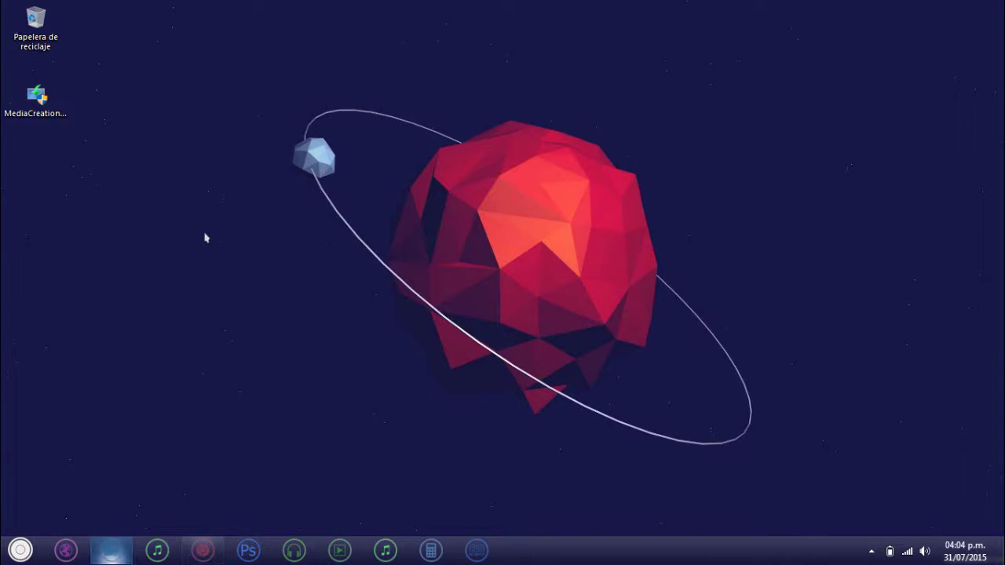
double_click(503, 49)
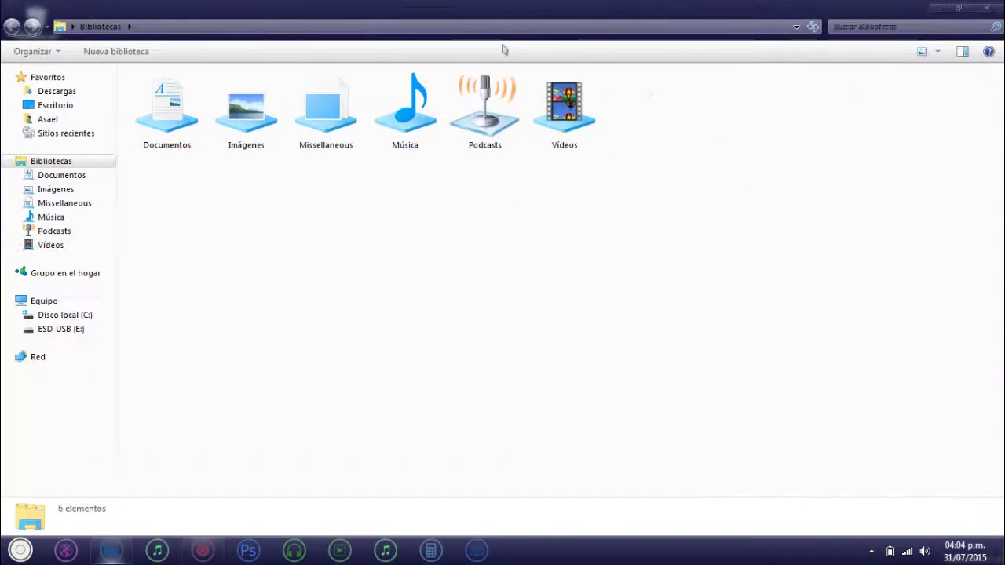
click(63, 301)
double_click(377, 170)
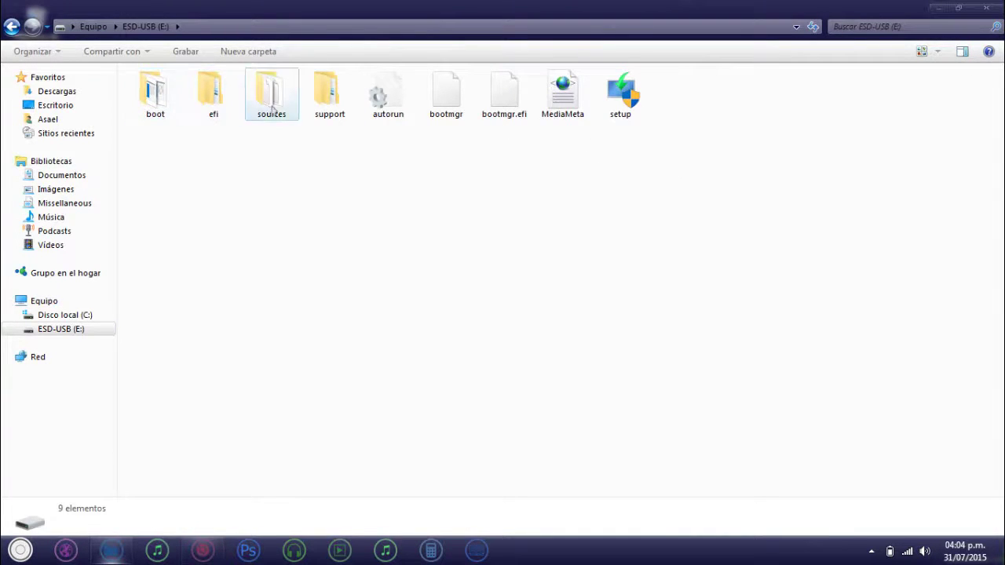
click(987, 7)
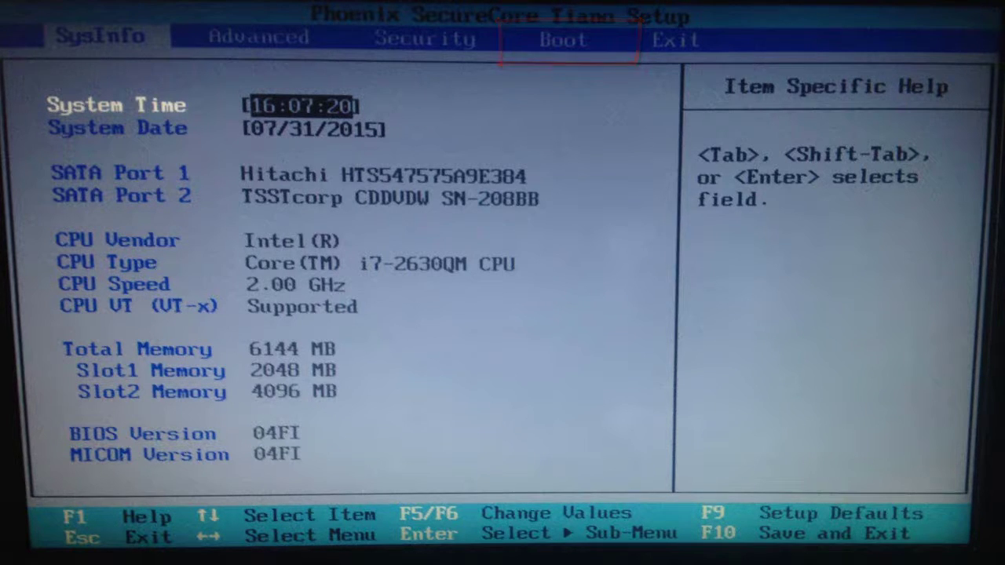
Open Boot Device Priority in the BIOS boot settings, and exit the setup saving the configuration changes
key(Right)
key(Right)
key(Right)
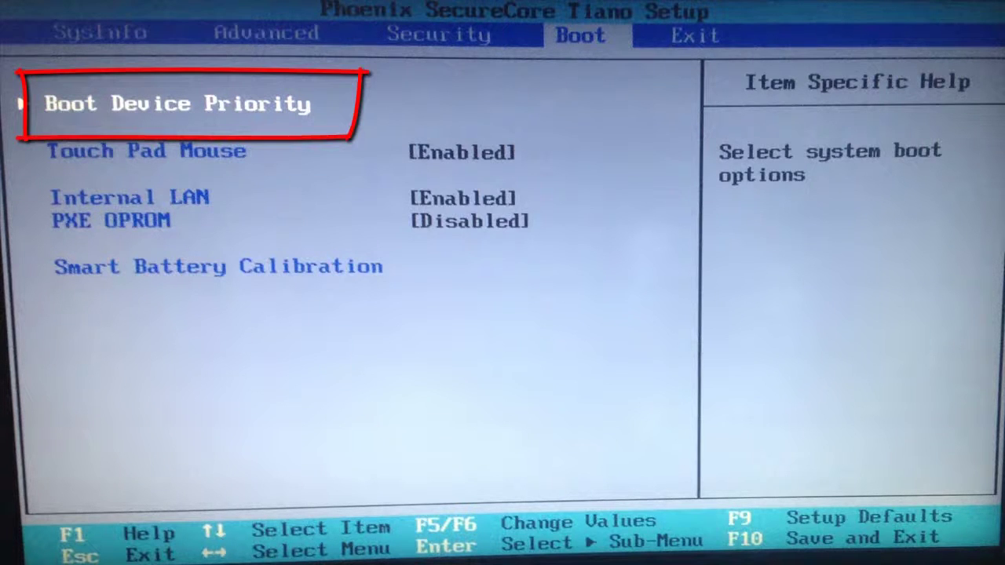
key(Return)
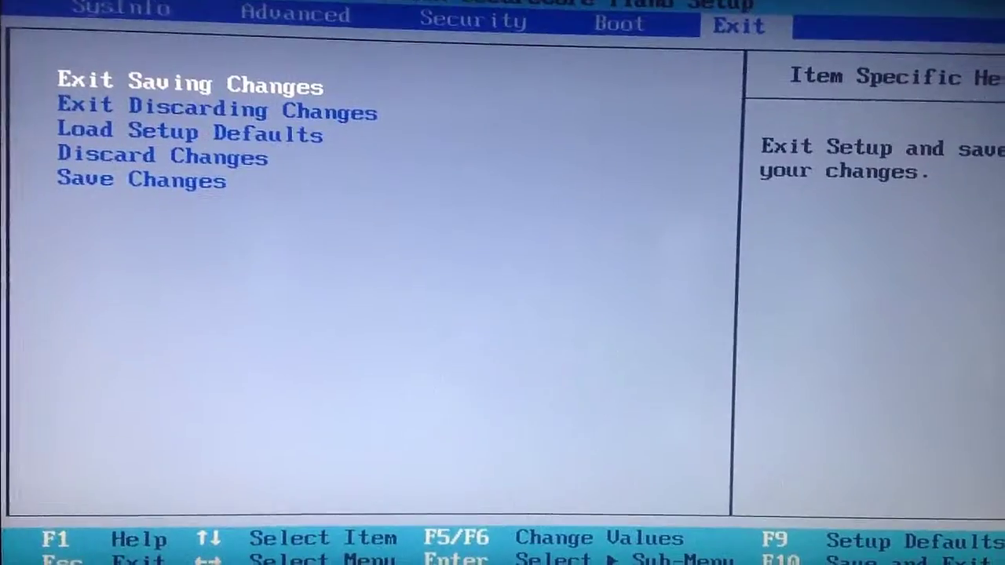
key(Return)
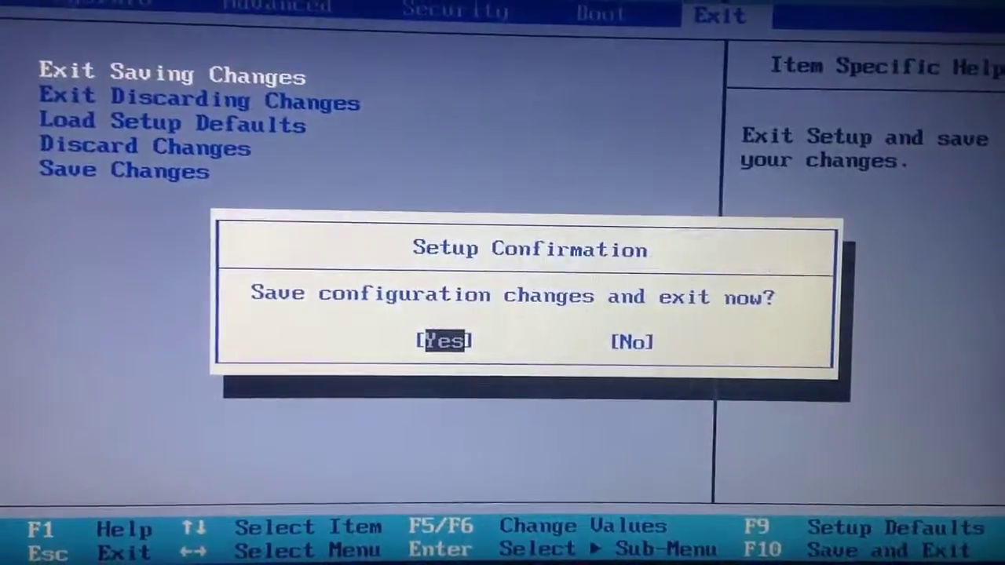
key(Return)
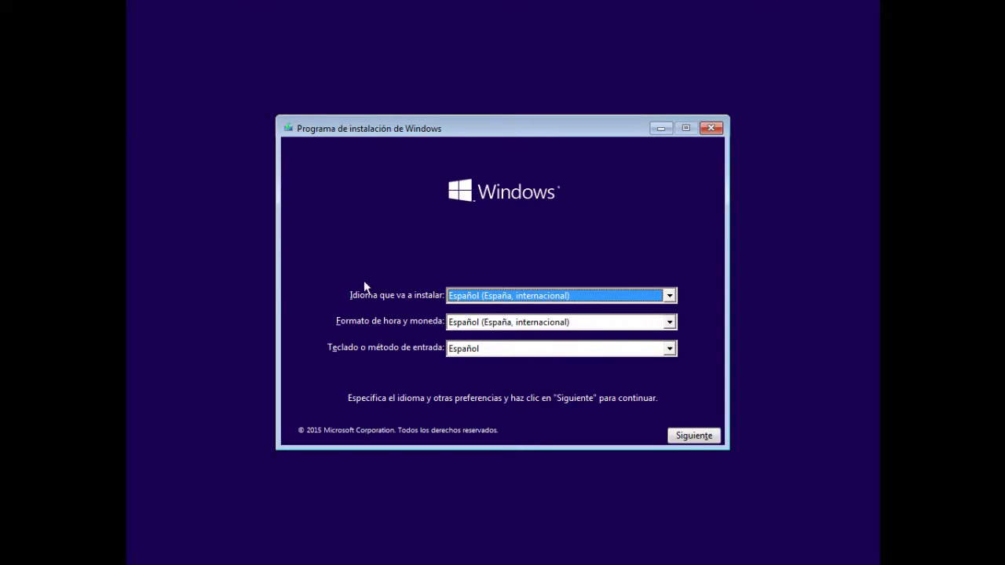
Set the time and currency format to Español (México) for the Windows installation and continue
click(476, 328)
click(476, 323)
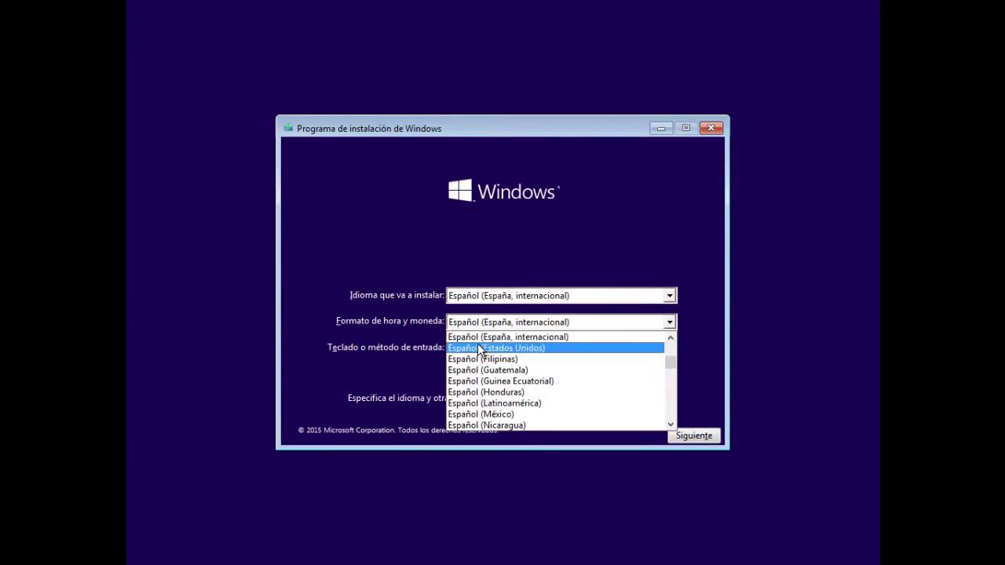
click(476, 417)
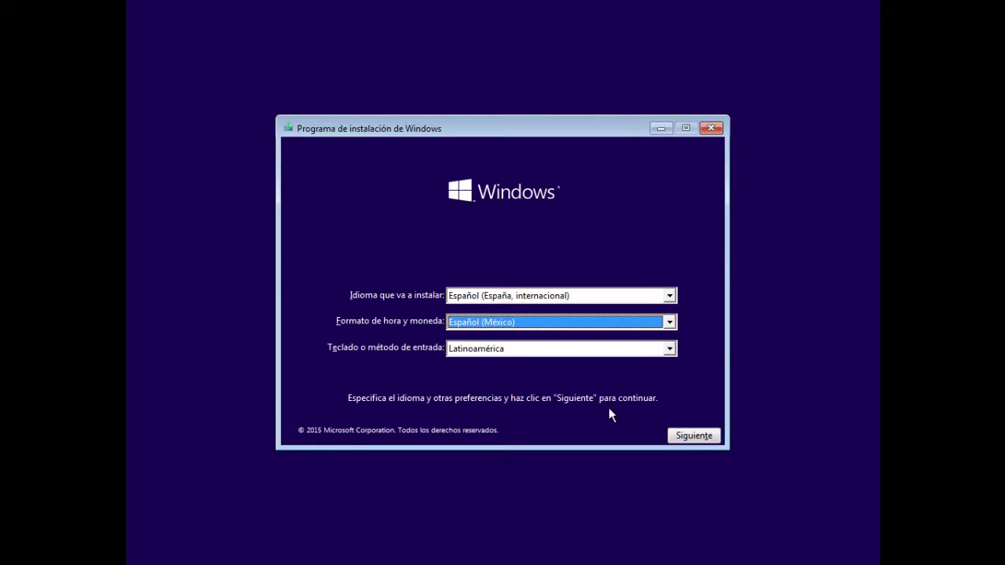
click(693, 436)
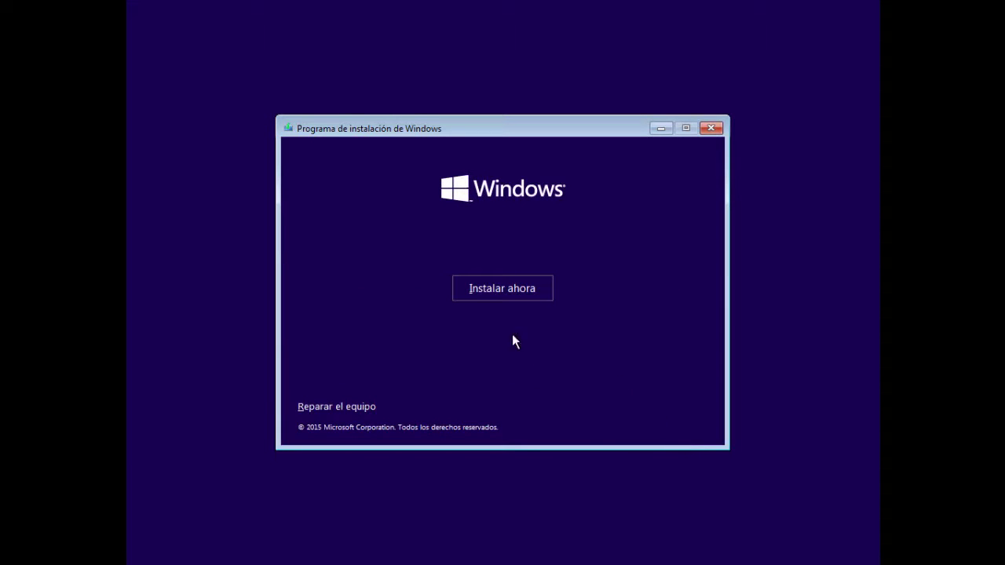
Start the Windows installation without a product key and accept the license terms
click(497, 289)
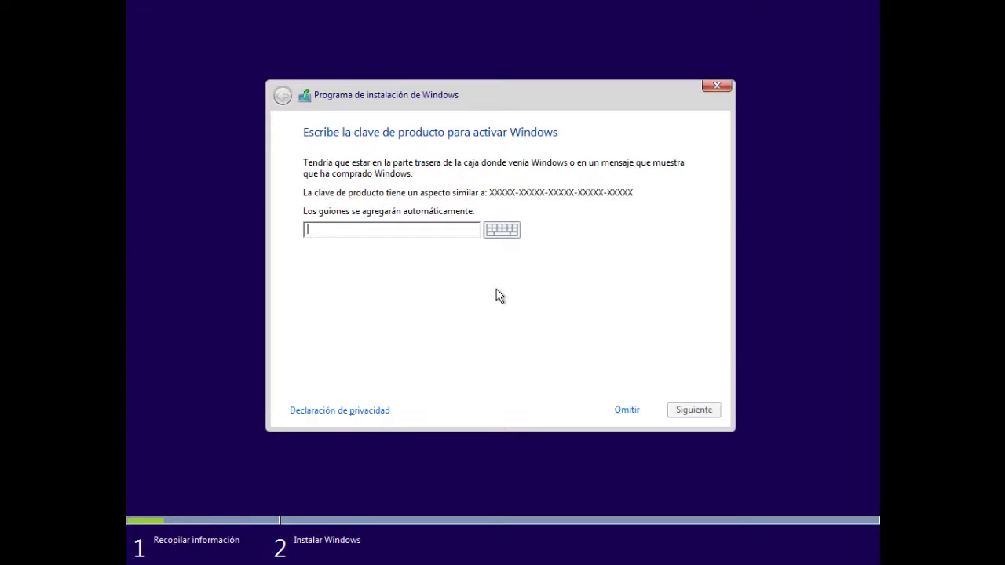
click(628, 412)
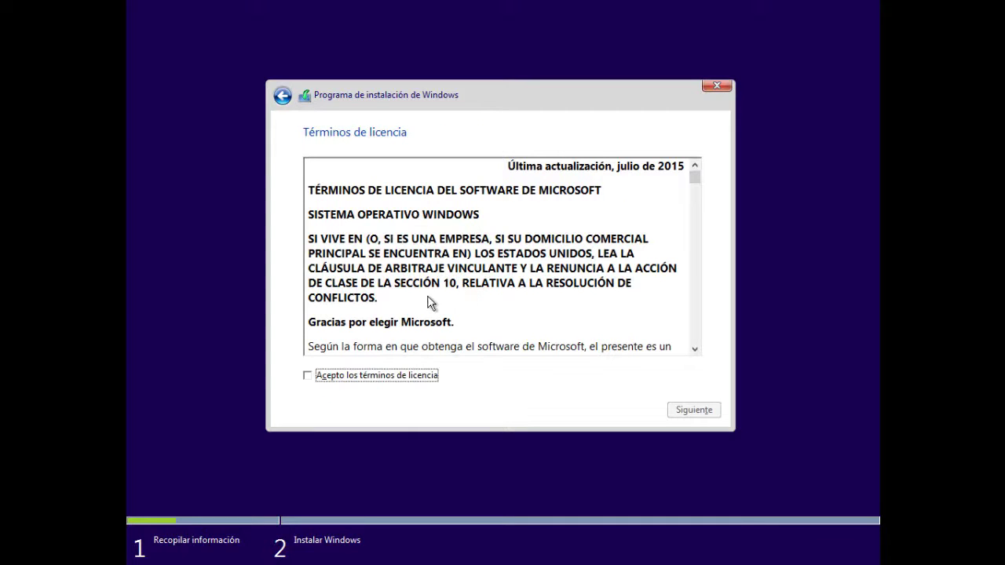
click(306, 377)
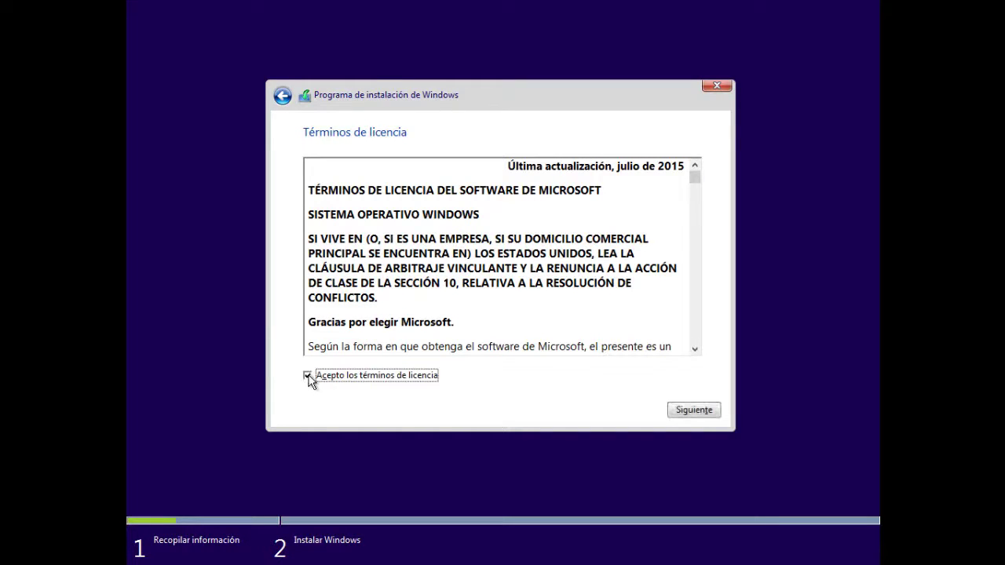
click(680, 410)
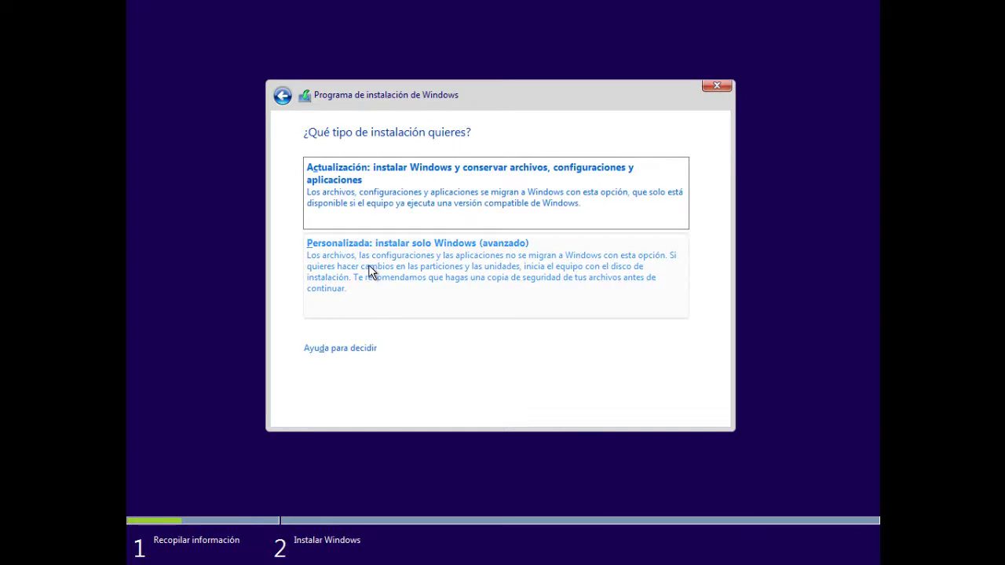
Choose the custom Windows-only installation and create a 61440 MB partition in the unallocated space of drive 0, allowing additional system partitions
click(431, 262)
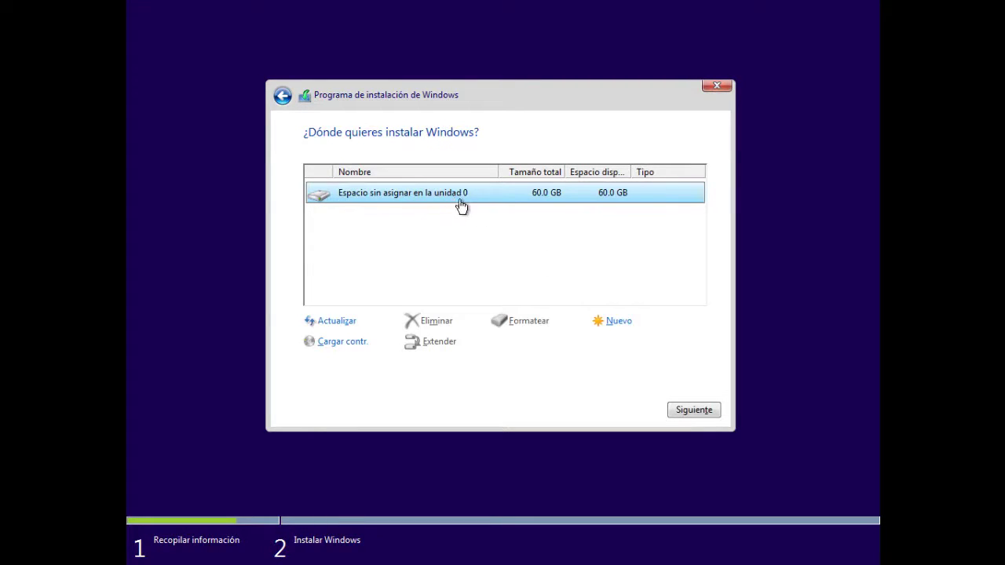
click(621, 321)
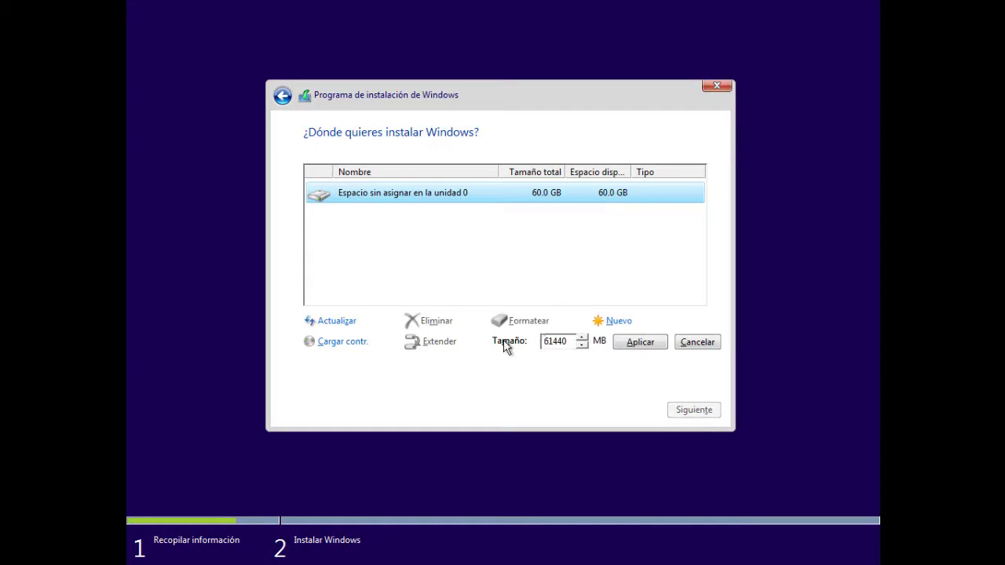
click(637, 346)
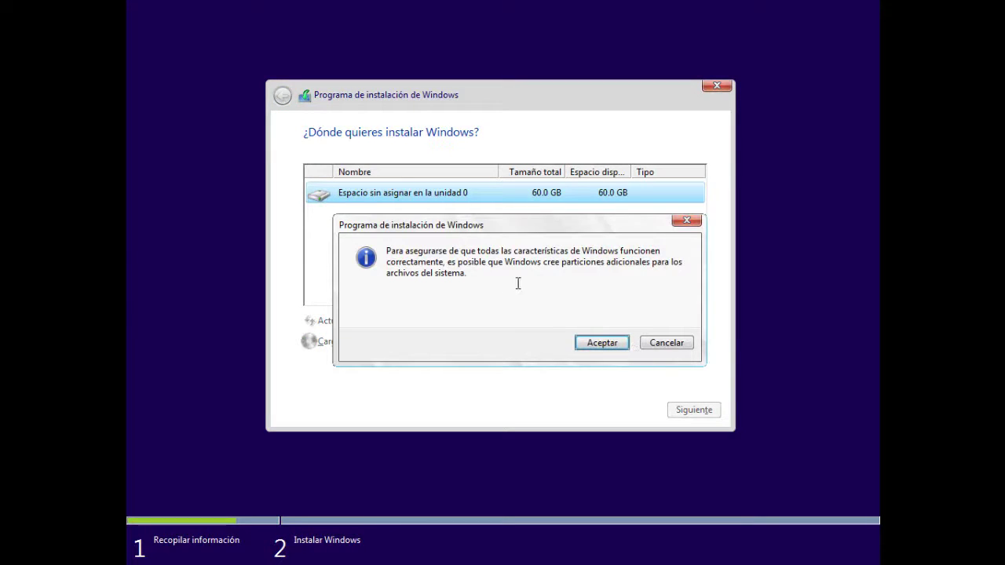
click(600, 343)
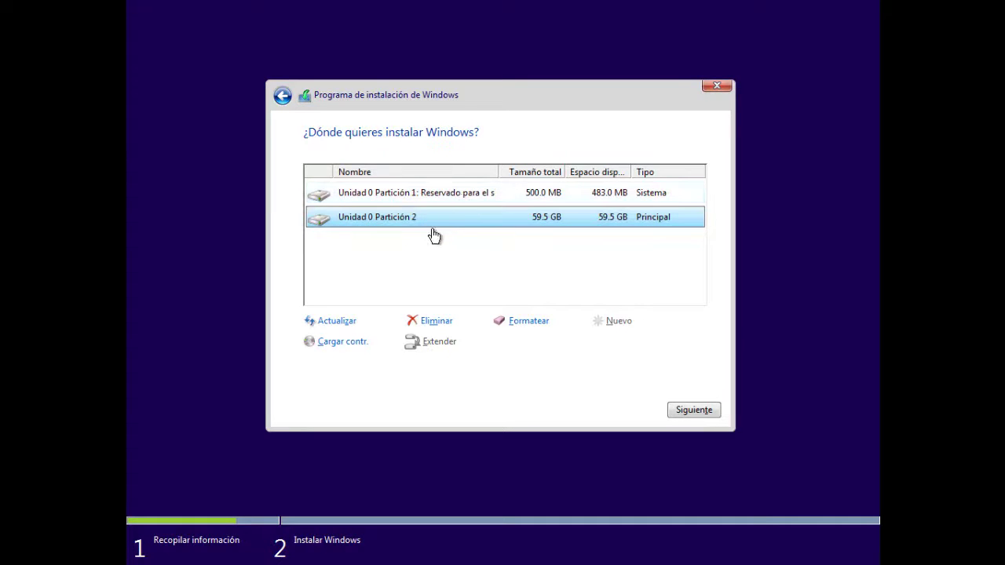
Format partition 2 of drive 0 and install Windows on it
click(531, 328)
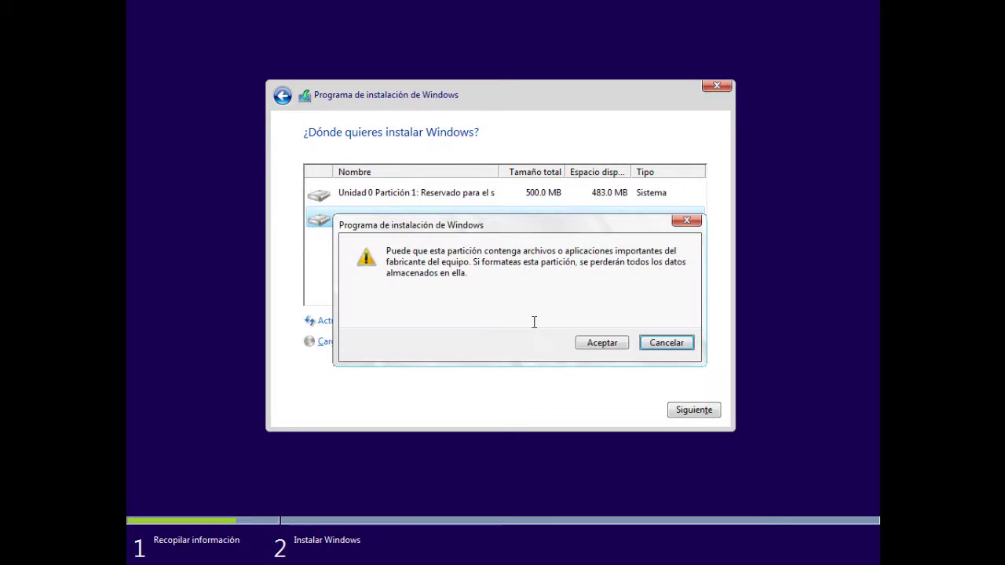
click(596, 346)
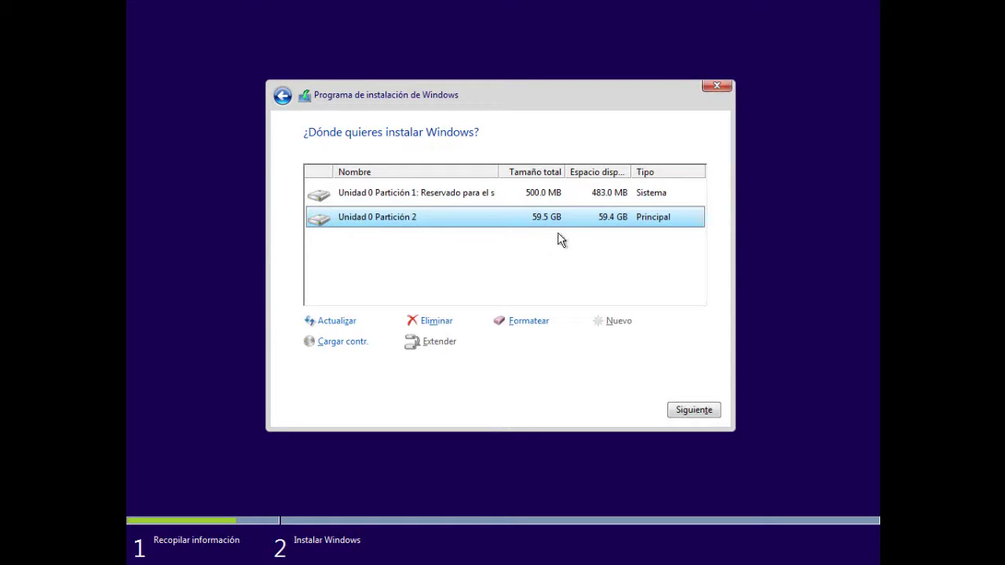
click(698, 411)
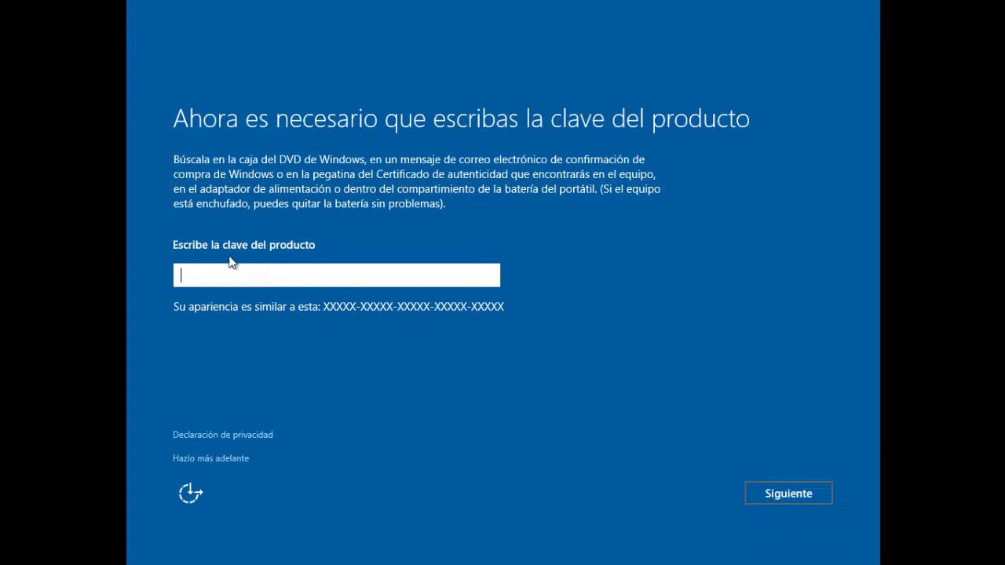
Postpone entering the product key and accept the express settings for Windows
click(205, 459)
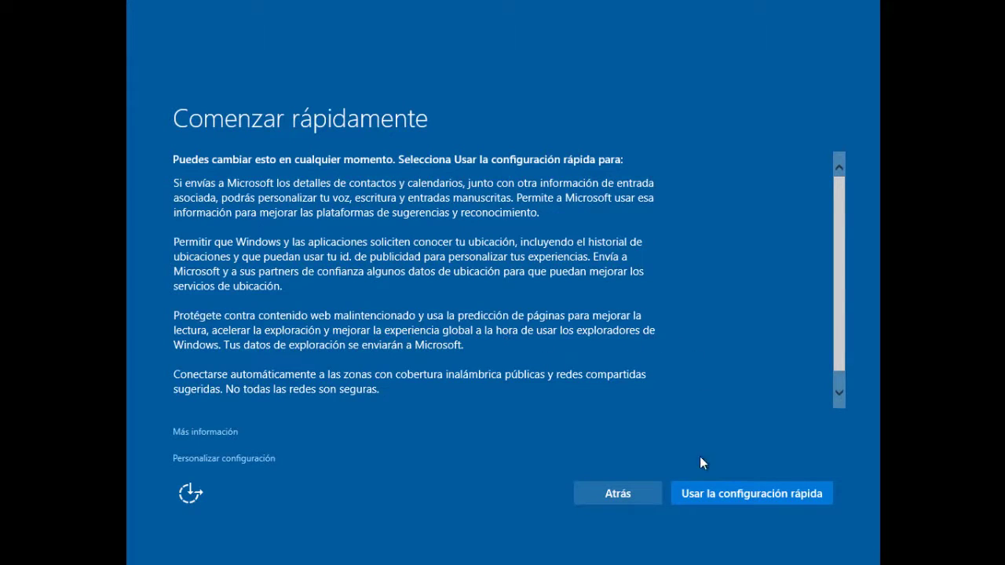
click(712, 496)
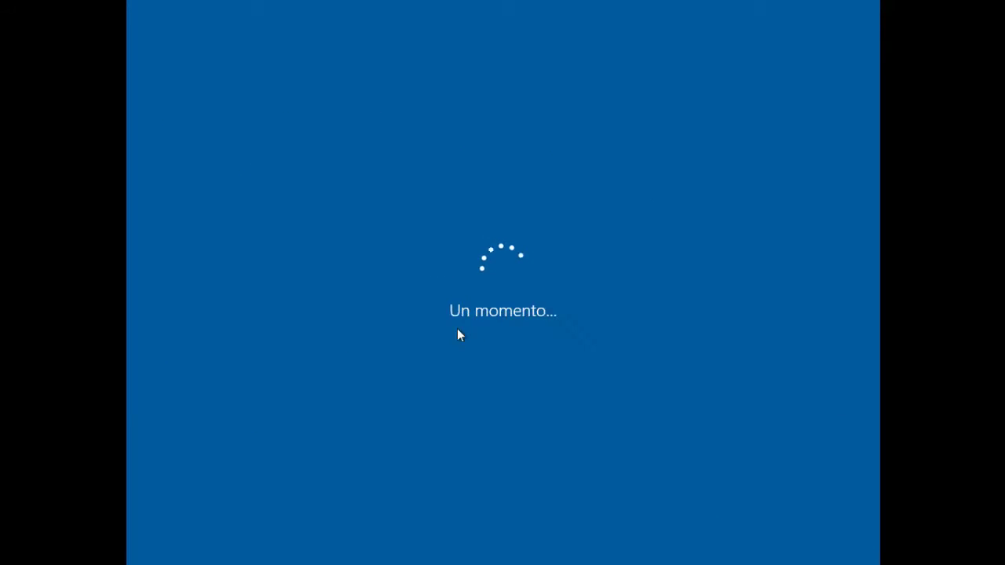